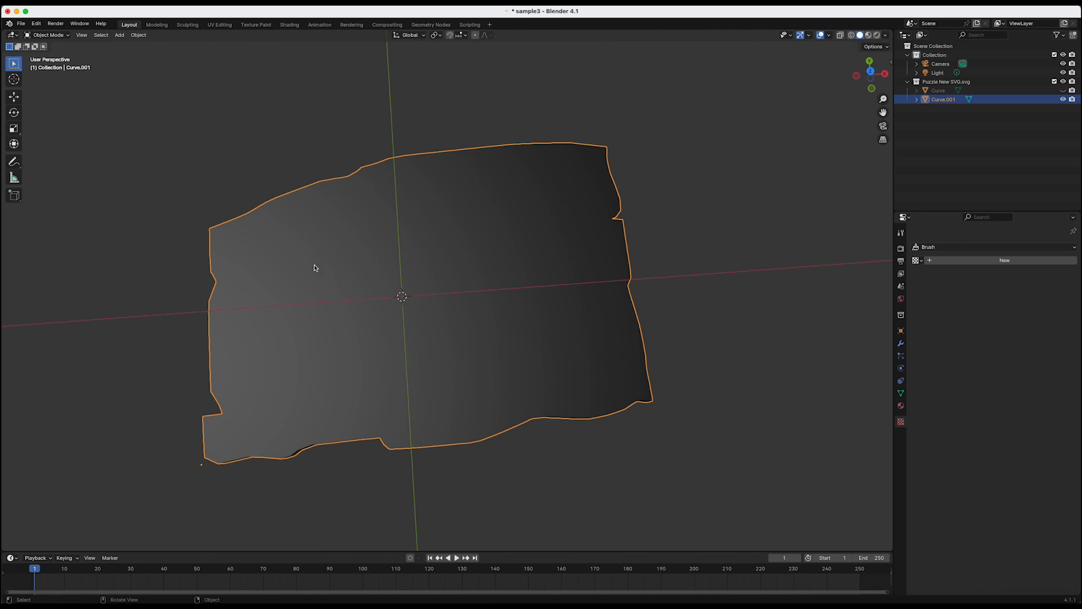
- Enter Edit Mode on the slab and select the central rectangular block of its grid faces from the top view
{"action": "key", "text": "Tab"}
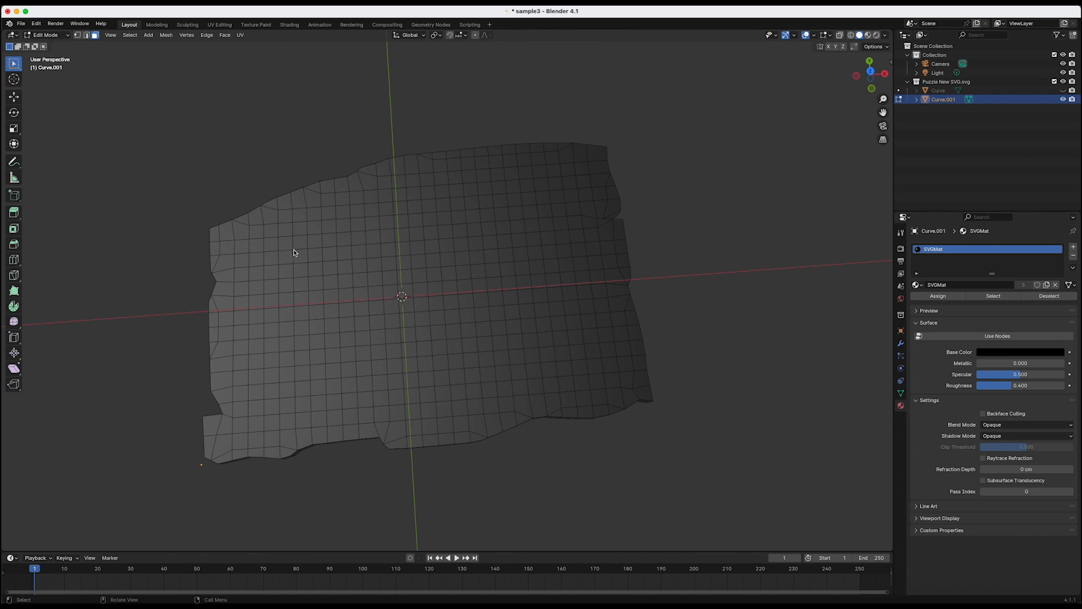
{"action": "scroll", "coordinate": [294, 253], "scroll_direction": "down", "scroll_amount": 3}
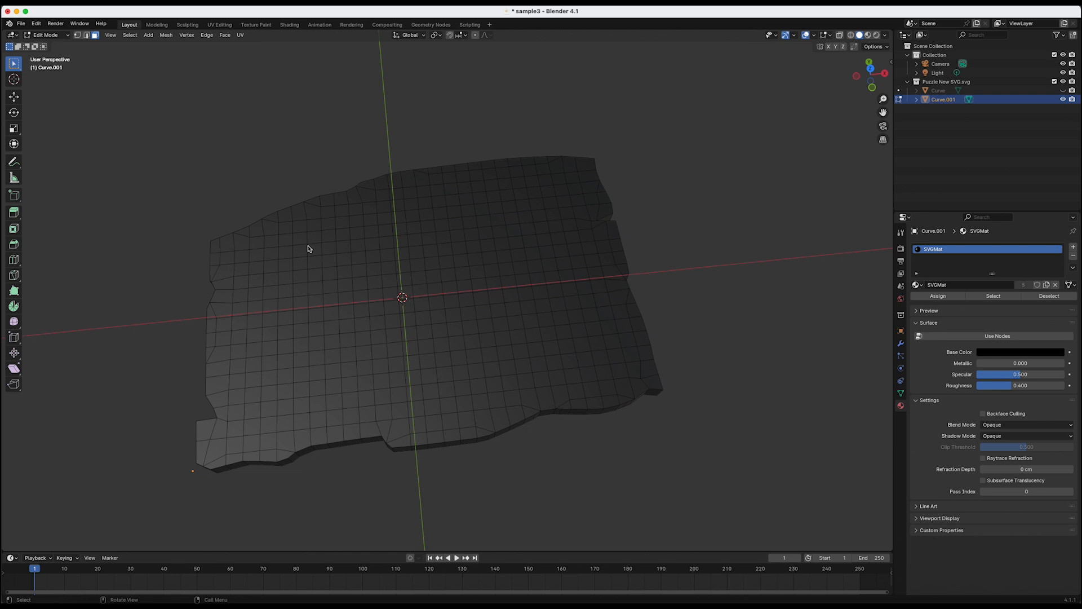
{"action": "key", "text": "KP_7"}
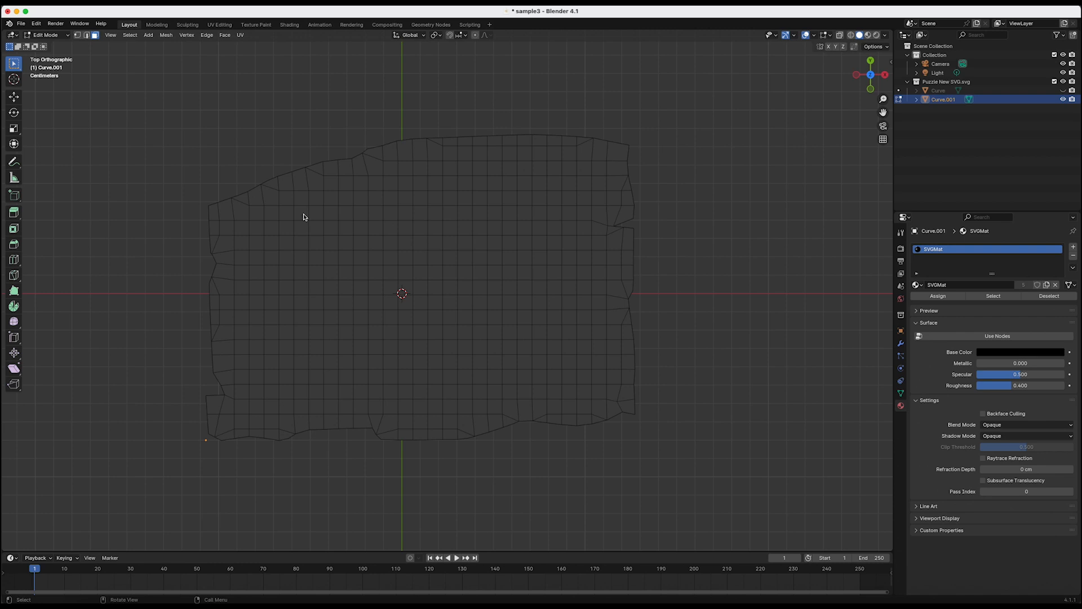
{"action": "key", "text": "super+z"}
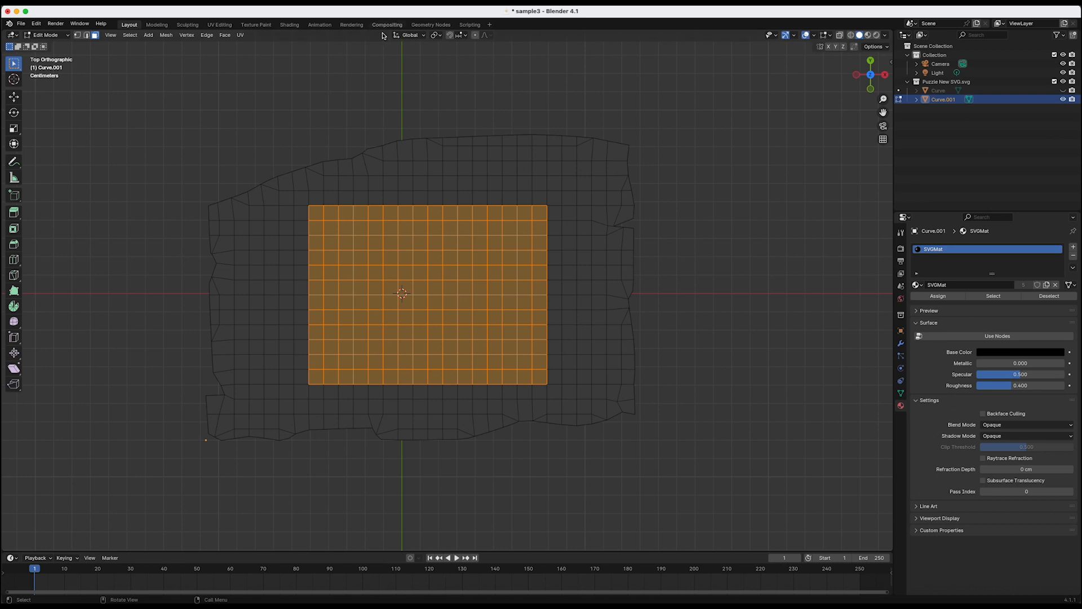
- Switch to the UV Editing workspace and unwrap the selected central faces of the slab
{"action": "left_click", "coordinate": [213, 26]}
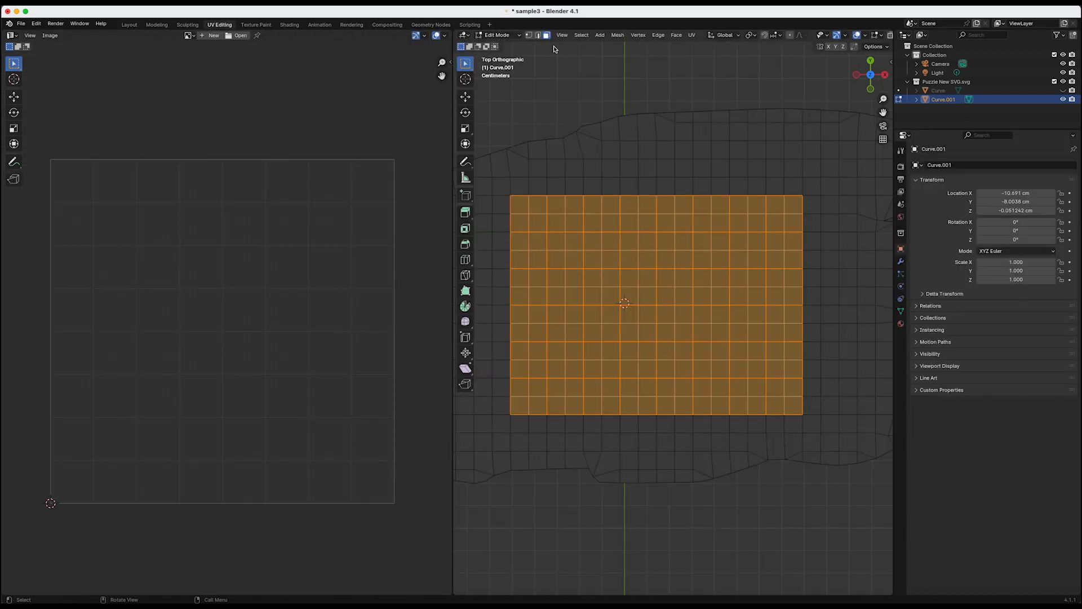
{"action": "left_click", "coordinate": [692, 35]}
{"action": "left_click", "coordinate": [708, 45]}
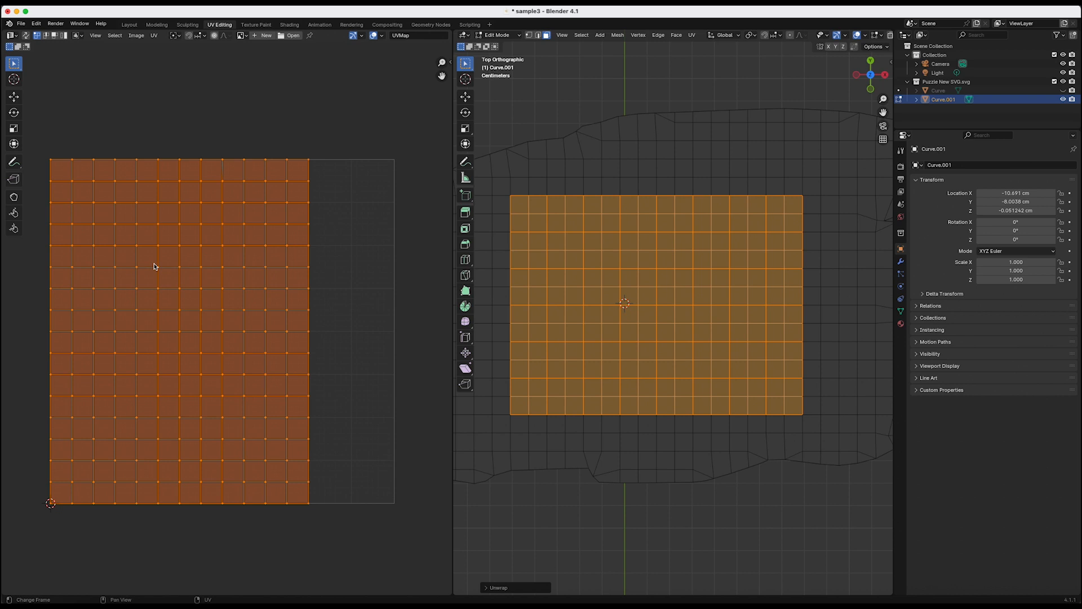
- Rotate the UV island by -90° and move it about 0.125 horizontally so its width fits the UV tile
{"action": "key", "text": "r"}
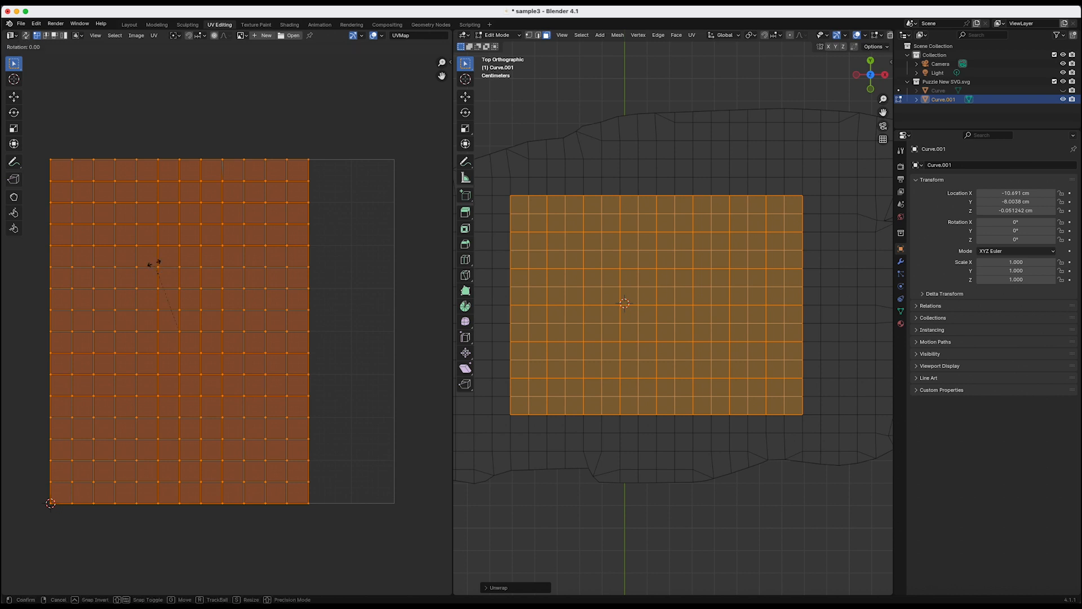
{"action": "type", "text": "-90"}
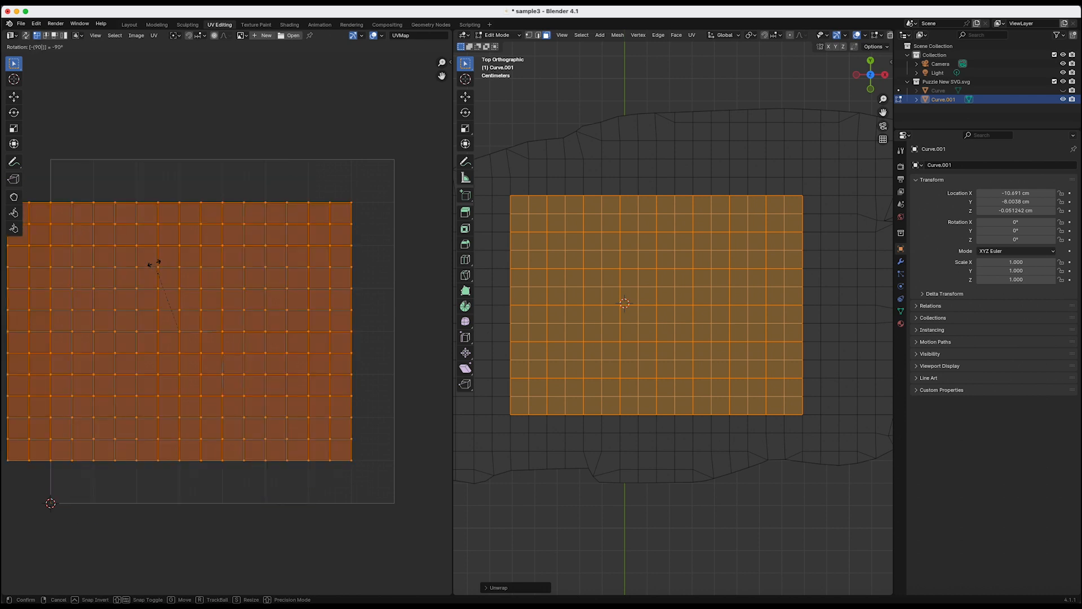
{"action": "key", "text": "Return"}
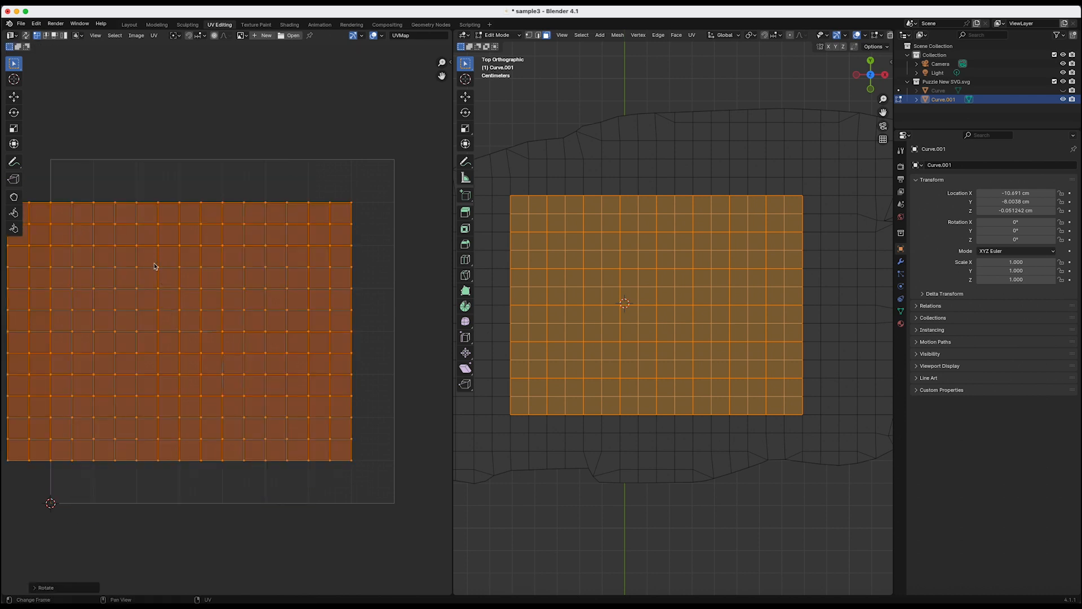
{"action": "key", "text": "g"}
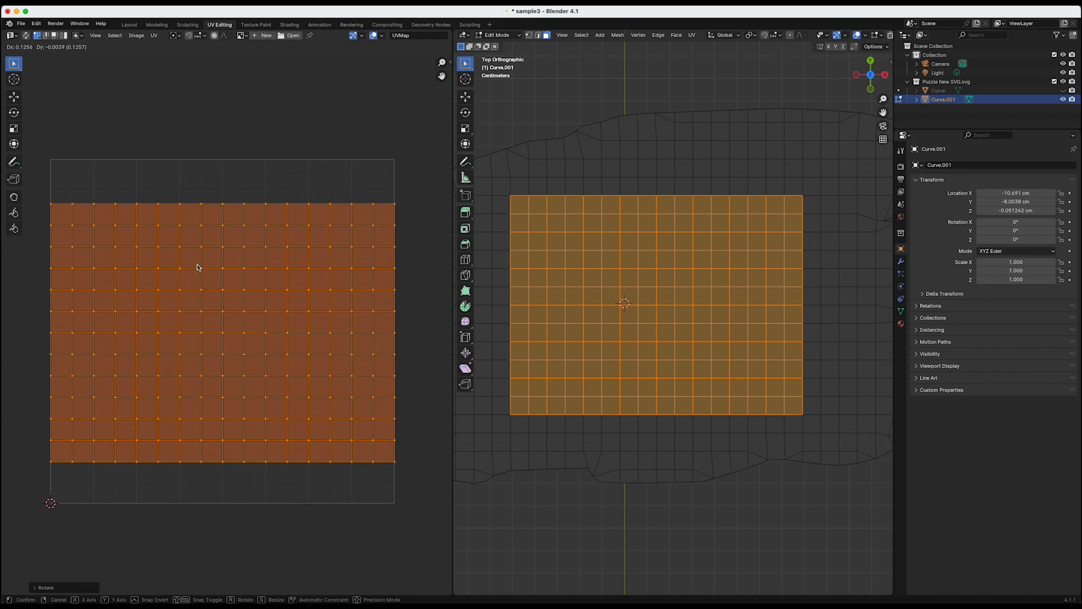
{"action": "left_click", "coordinate": [197, 267]}
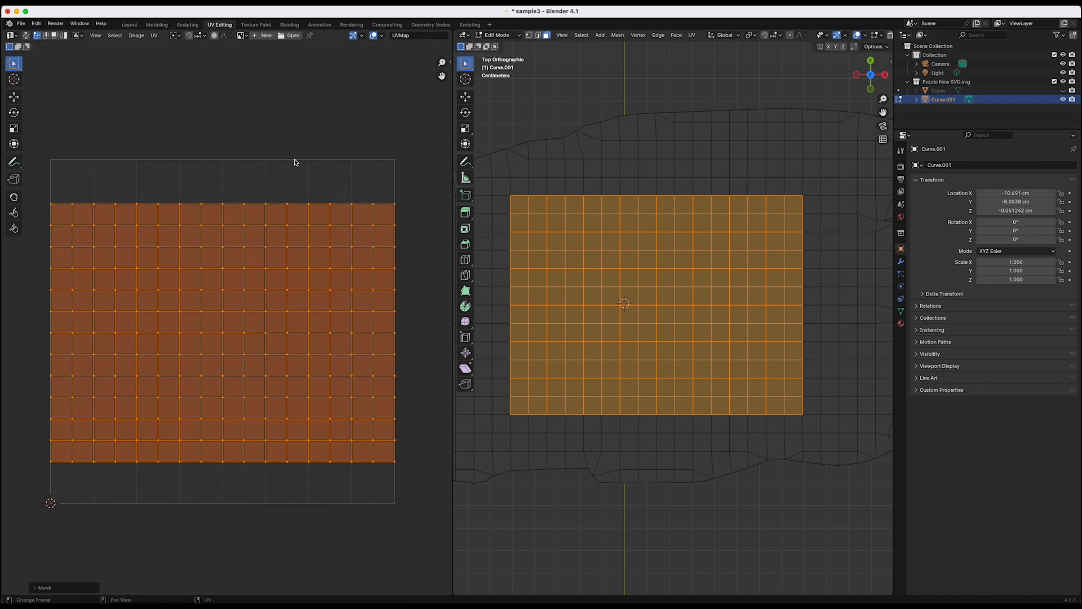
- Return to the Layout workspace, check the selected faces on the slab, and leave it in Object Mode
{"action": "key", "text": "Tab"}
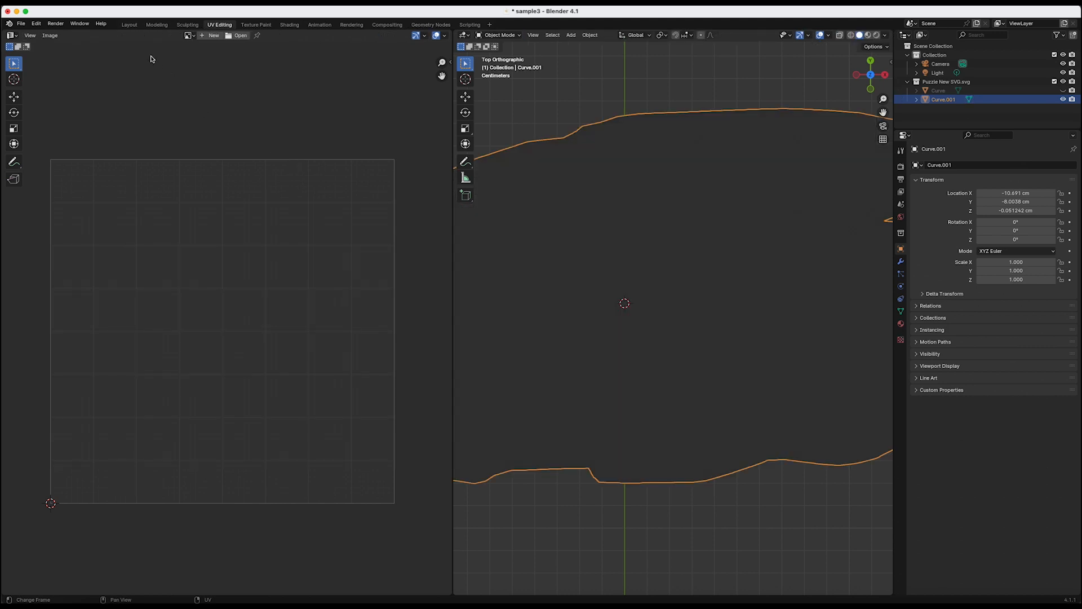
{"action": "left_click", "coordinate": [125, 26]}
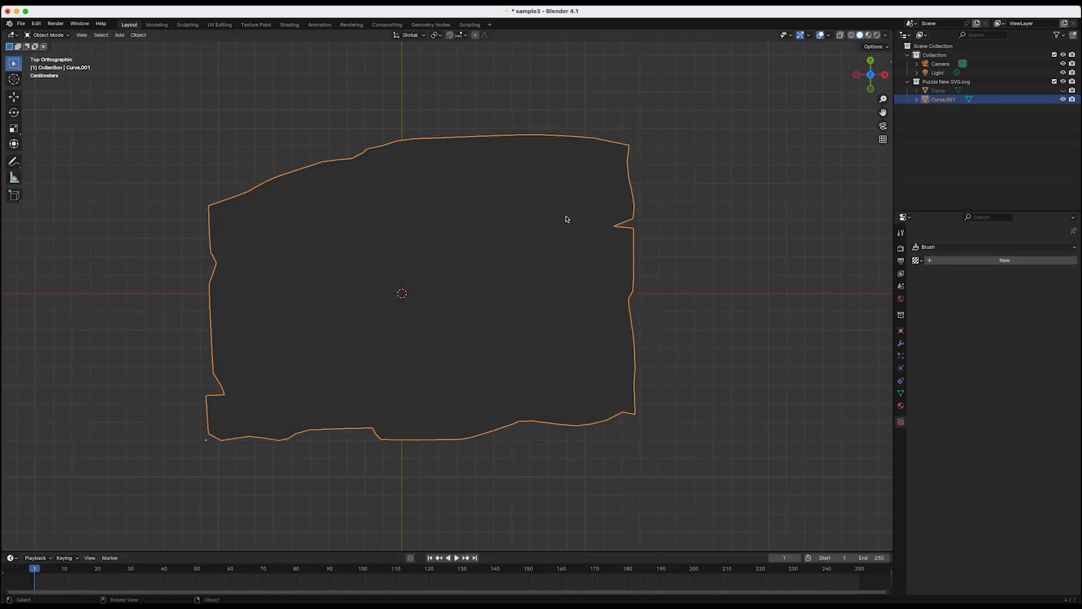
{"action": "scroll", "coordinate": [459, 259], "scroll_direction": "down", "scroll_amount": 10}
{"action": "scroll", "coordinate": [458, 259], "scroll_direction": "up", "scroll_amount": 6}
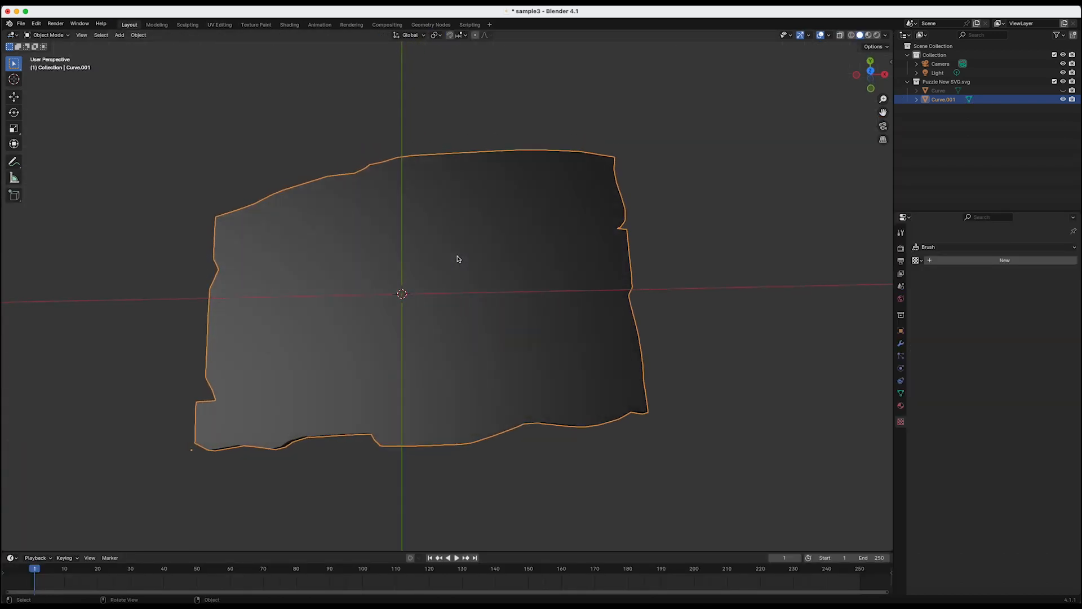
{"action": "key", "text": "Tab"}
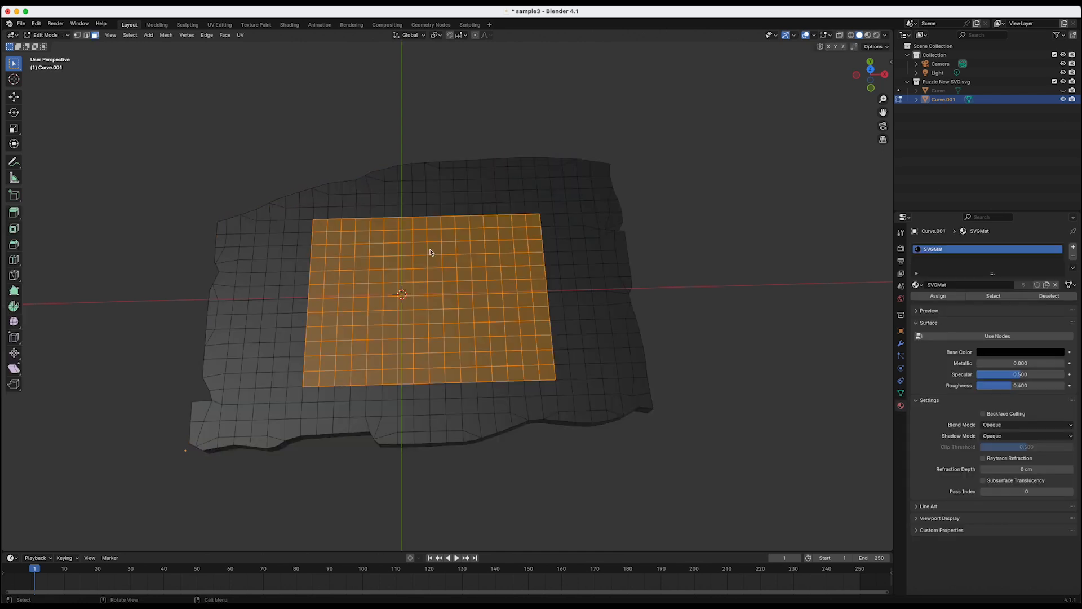
{"action": "key", "text": "Tab"}
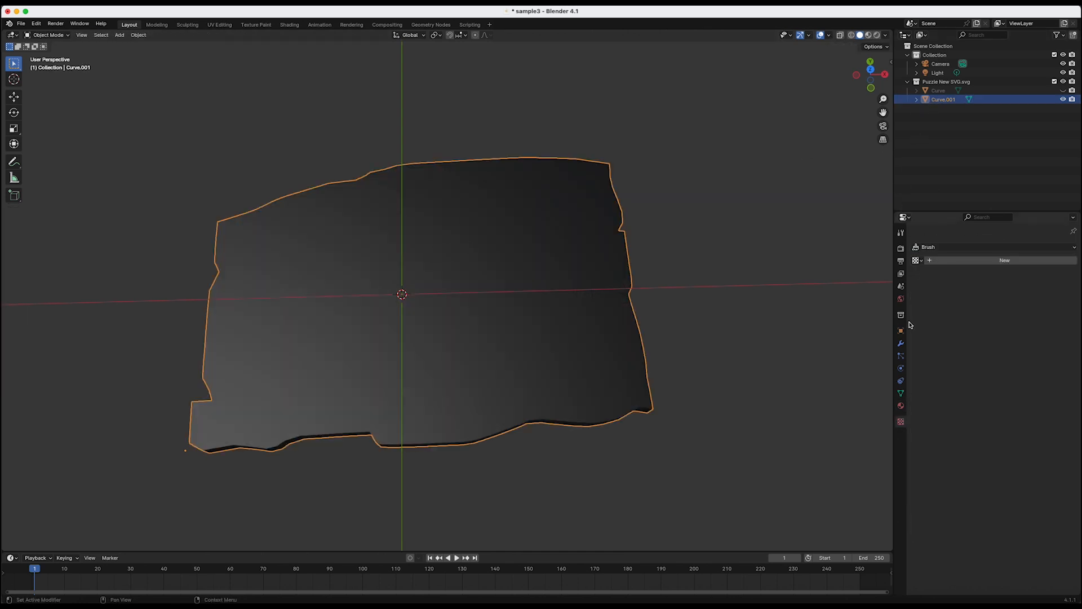
- Add a Subdivision Surface modifier to the slab, set to Simple with viewport level 4, and shade the slab smooth
{"action": "left_click", "coordinate": [900, 343]}
{"action": "left_click", "coordinate": [980, 248]}
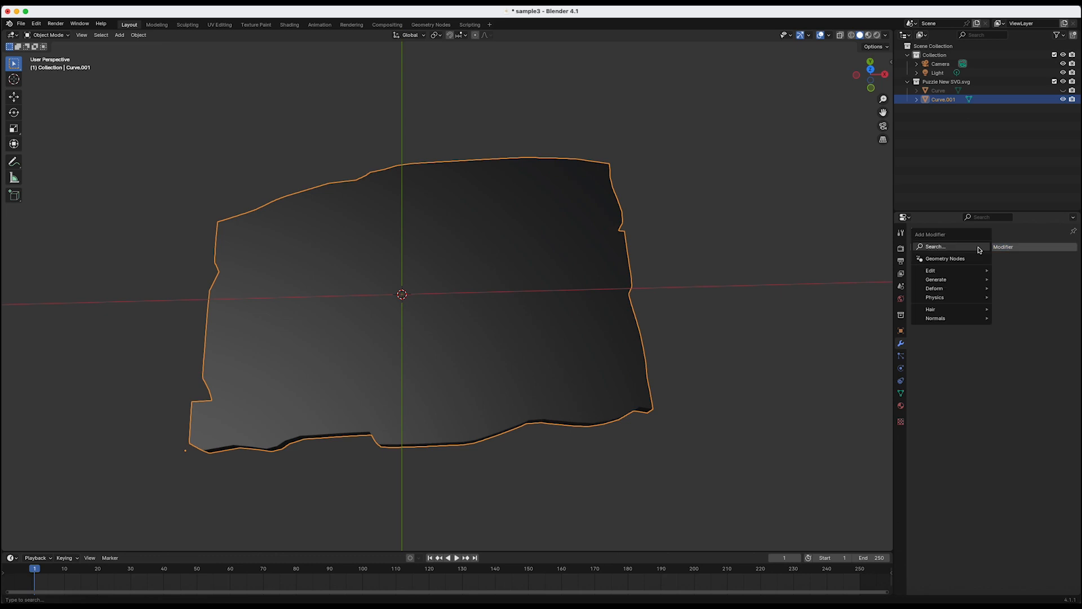
{"action": "type", "text": "sub"}
{"action": "key", "text": "Return"}
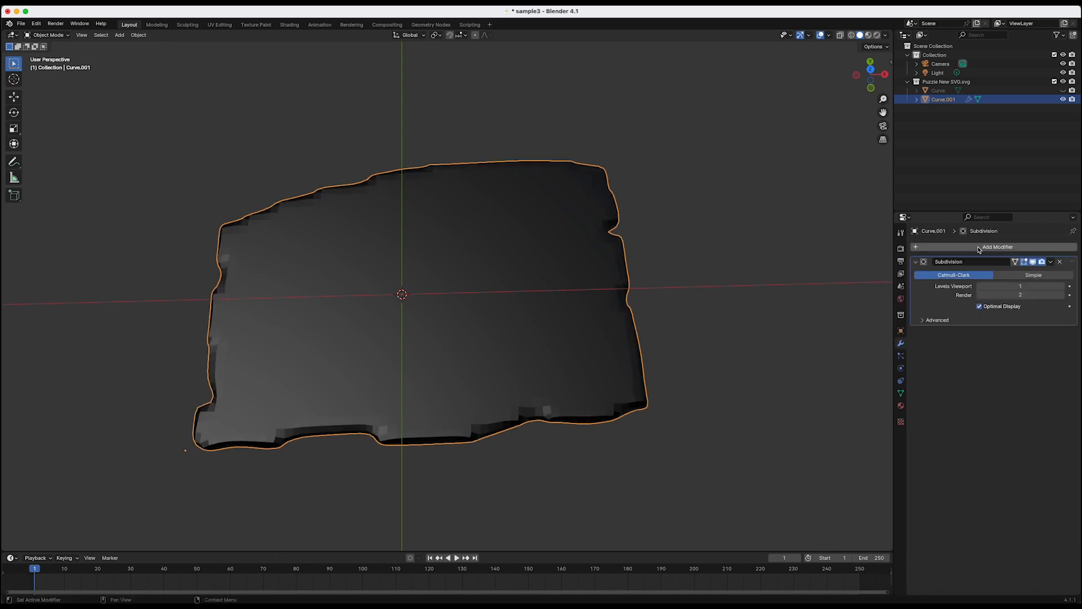
{"action": "left_click", "coordinate": [1020, 275]}
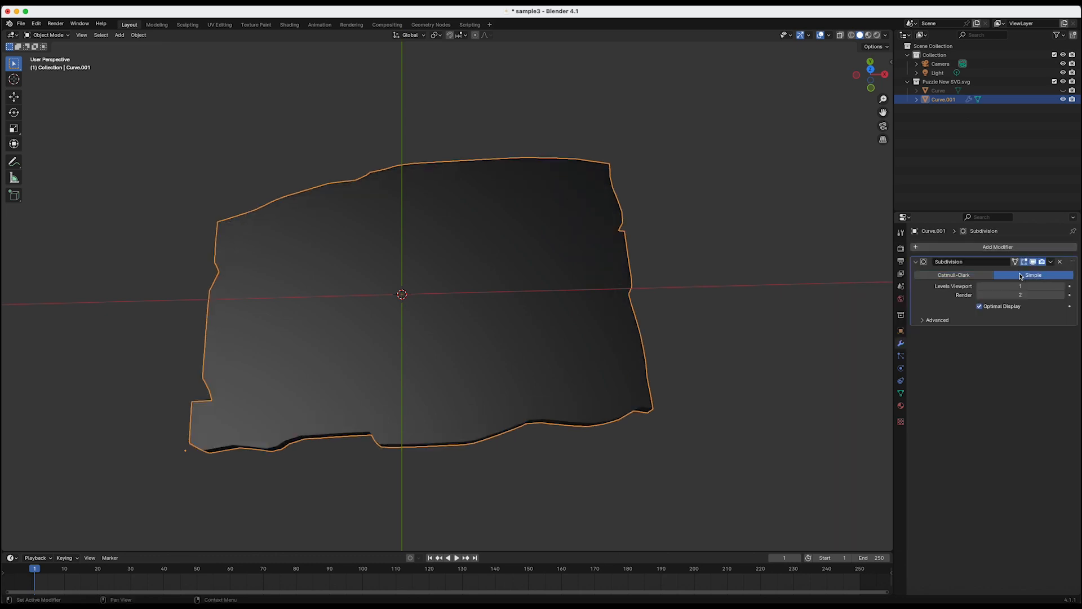
{"action": "left_click", "coordinate": [1061, 286]}
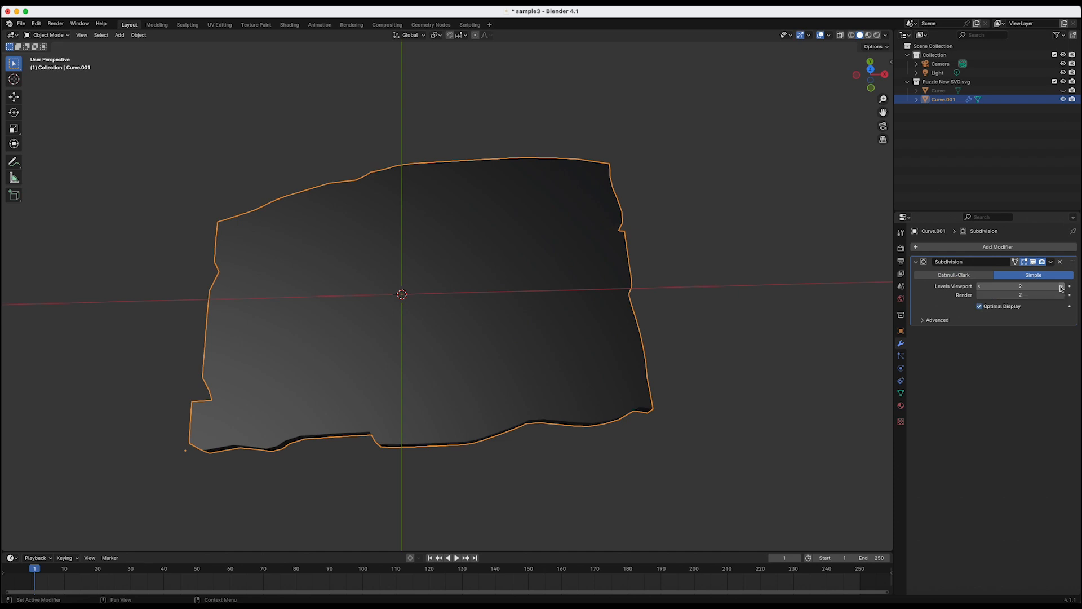
{"action": "left_click", "coordinate": [1062, 286]}
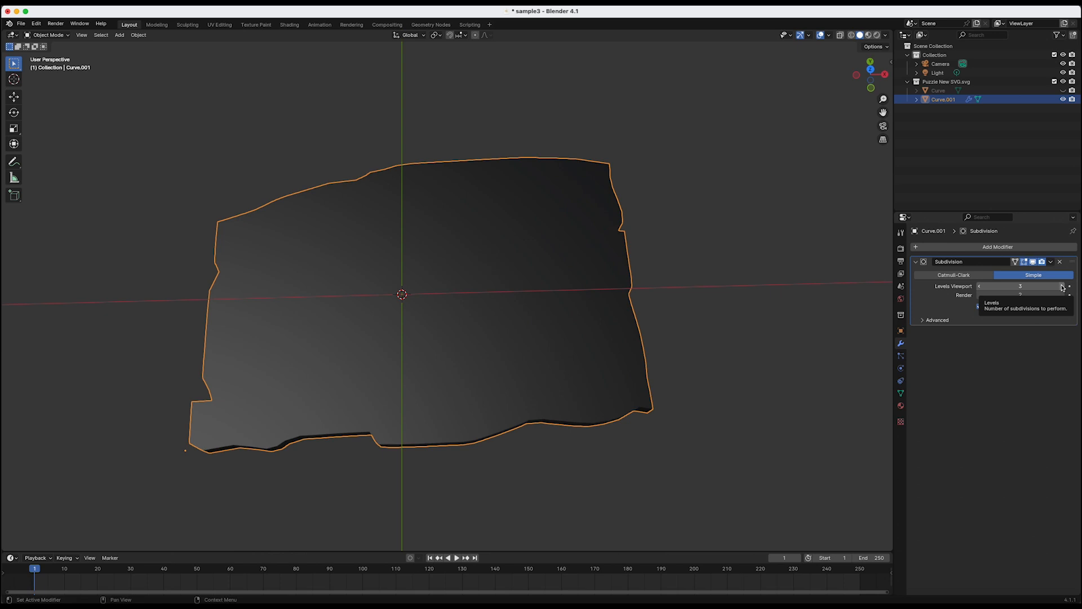
{"action": "left_click", "coordinate": [1062, 287]}
{"action": "right_click", "coordinate": [566, 264]}
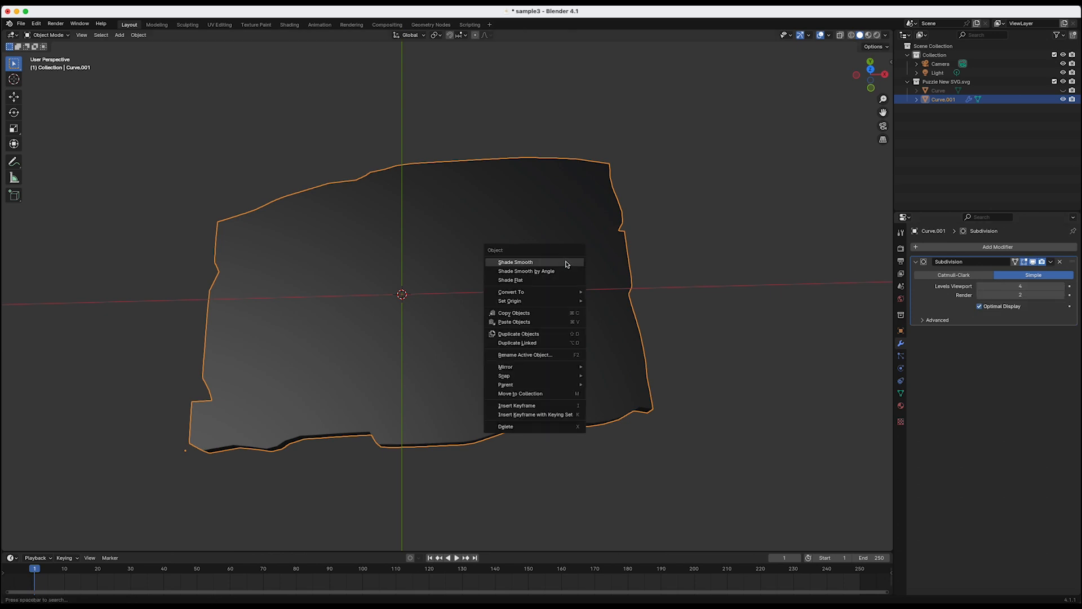
{"action": "left_click", "coordinate": [567, 263]}
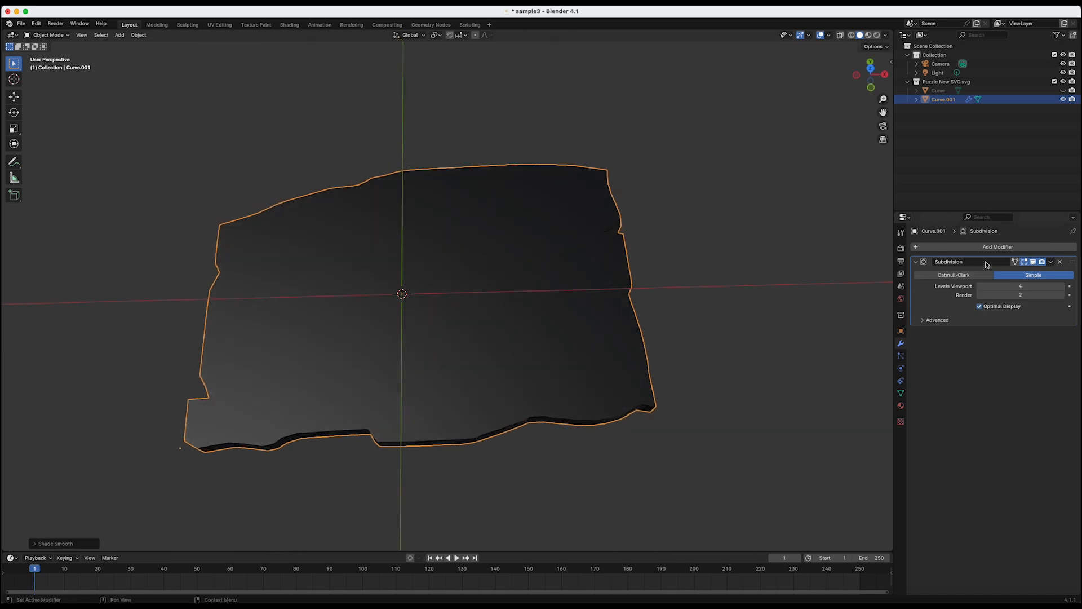
- Add a Displace modifier to the slab and set its strength to 0.001
{"action": "left_click", "coordinate": [984, 247]}
{"action": "key", "text": "space"}
{"action": "type", "text": "dis"}
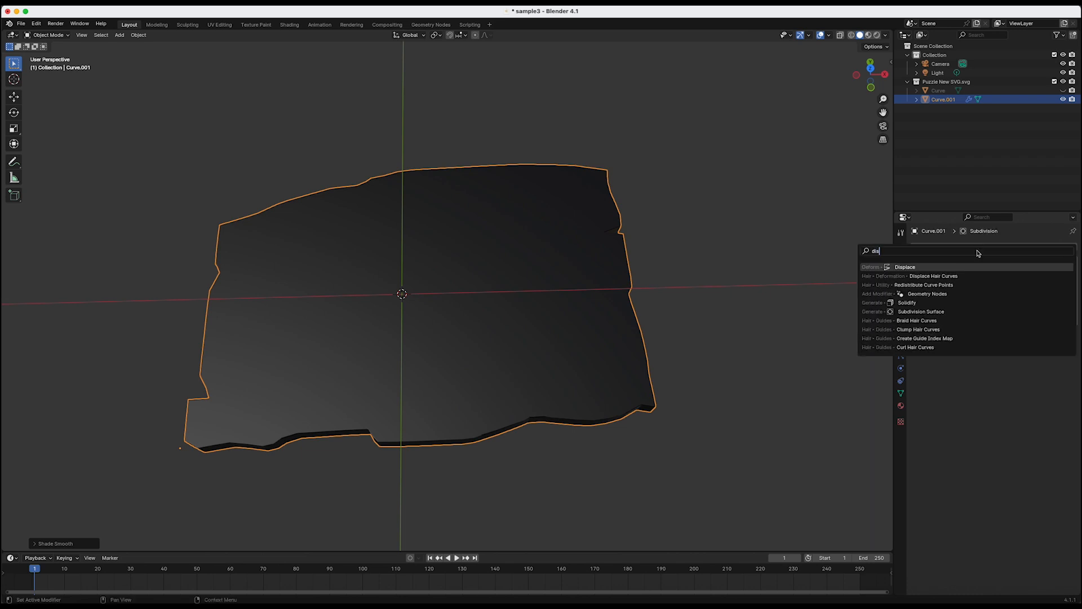
{"action": "left_click", "coordinate": [905, 269]}
{"action": "left_click", "coordinate": [997, 389]}
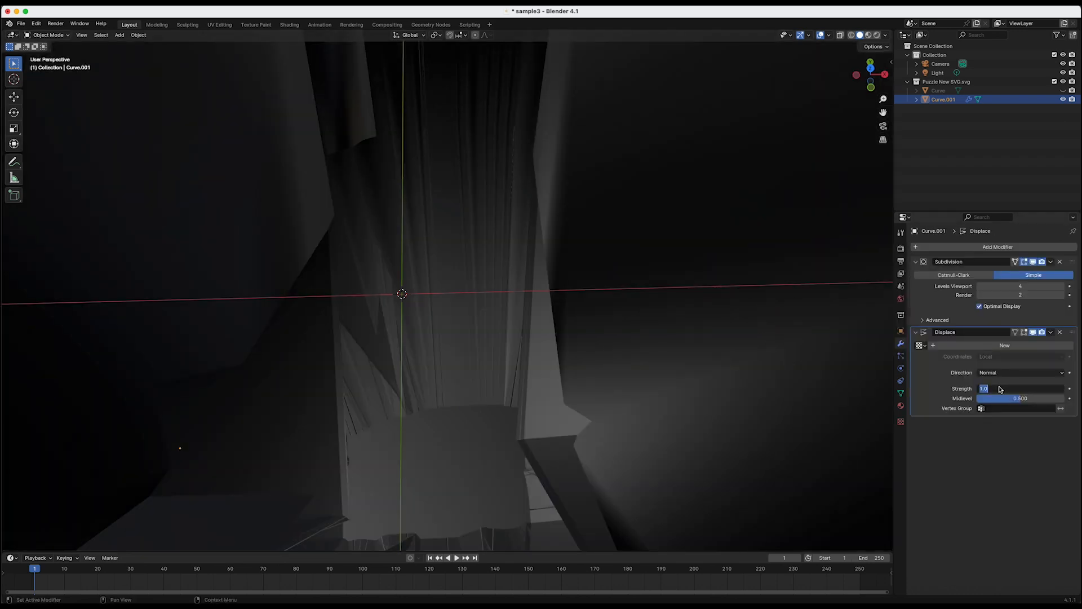
{"action": "key", "text": "BackSpace"}
{"action": "type", "text": ".001"}
{"action": "key", "text": "Return"}
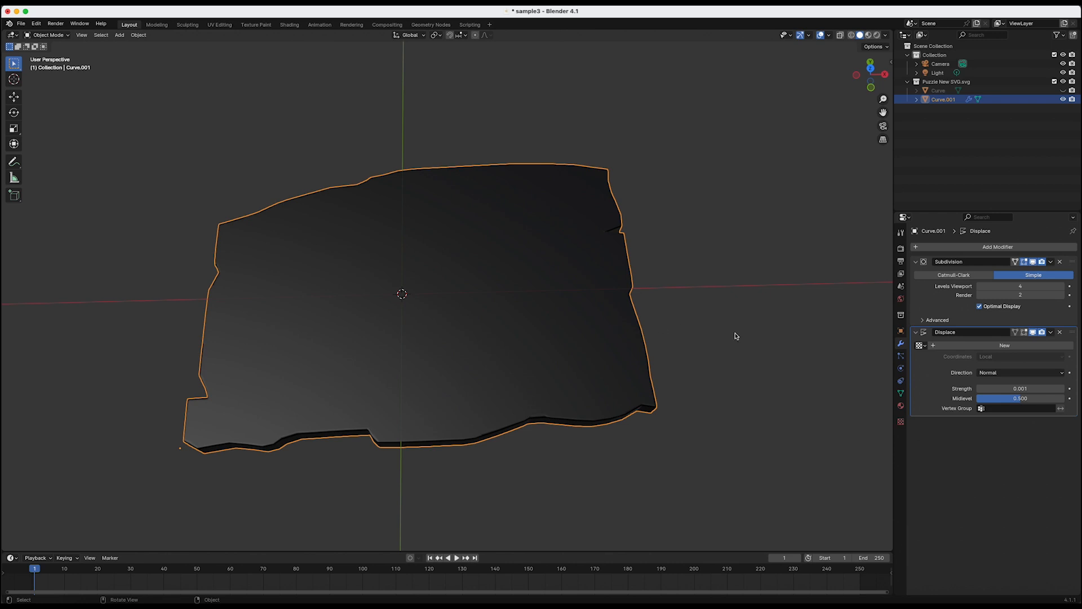
- Create a new texture for the Displace modifier and load 800x600.png from the Puzzle Decode folder as its image
{"action": "left_click", "coordinate": [976, 346]}
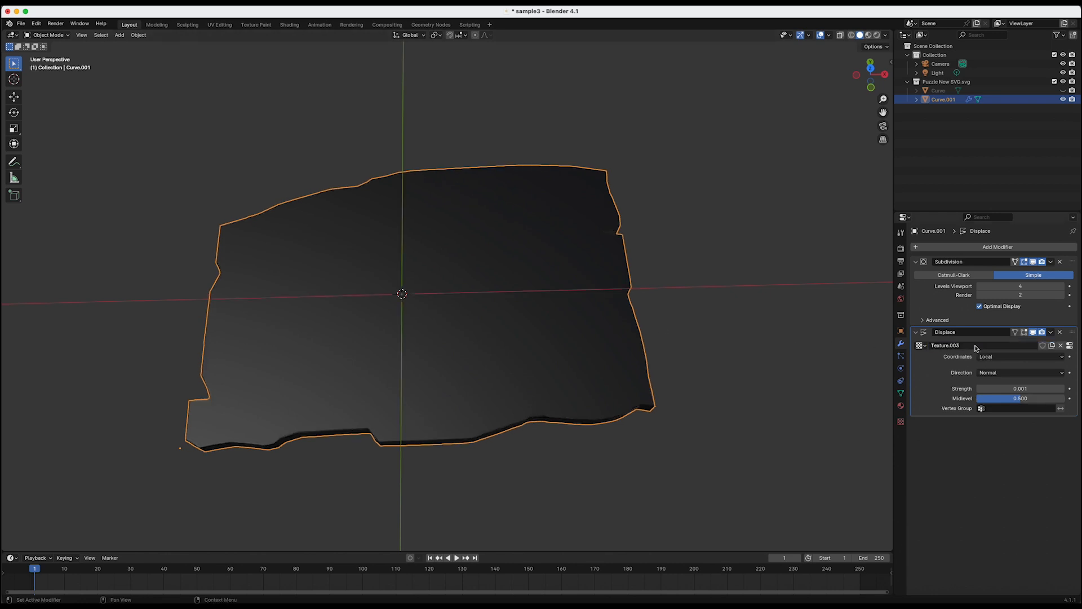
{"action": "left_click", "coordinate": [901, 421]}
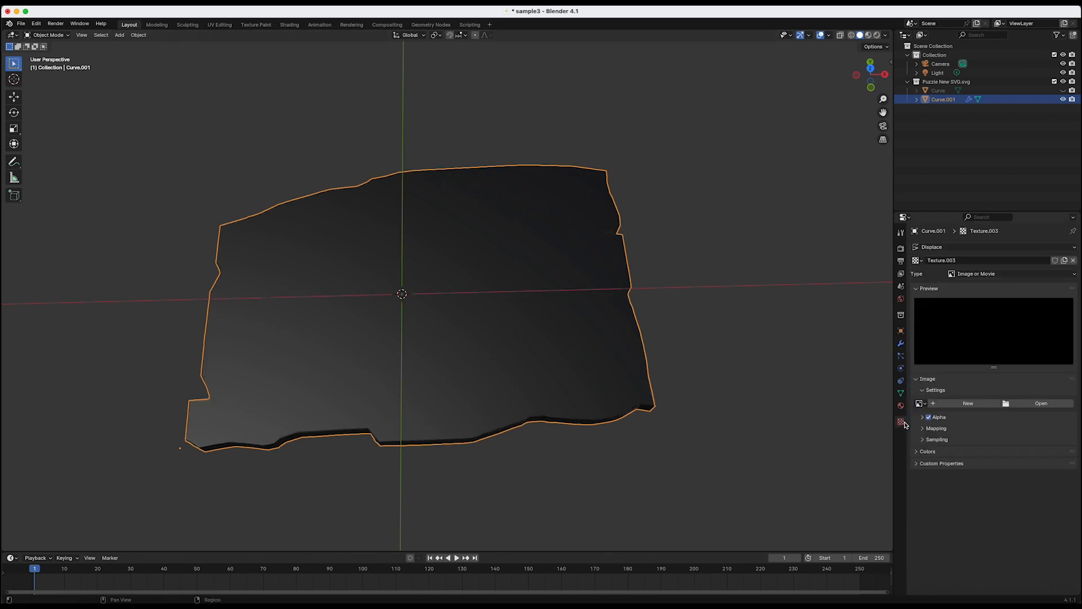
{"action": "left_click", "coordinate": [1028, 403]}
{"action": "left_click", "coordinate": [333, 345]}
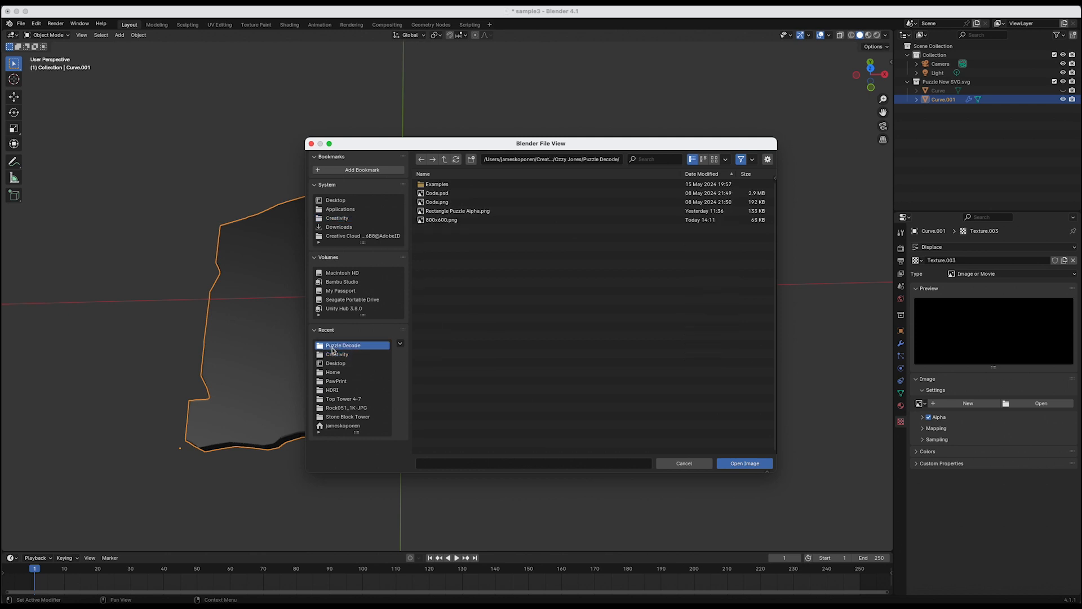
{"action": "left_click", "coordinate": [424, 220]}
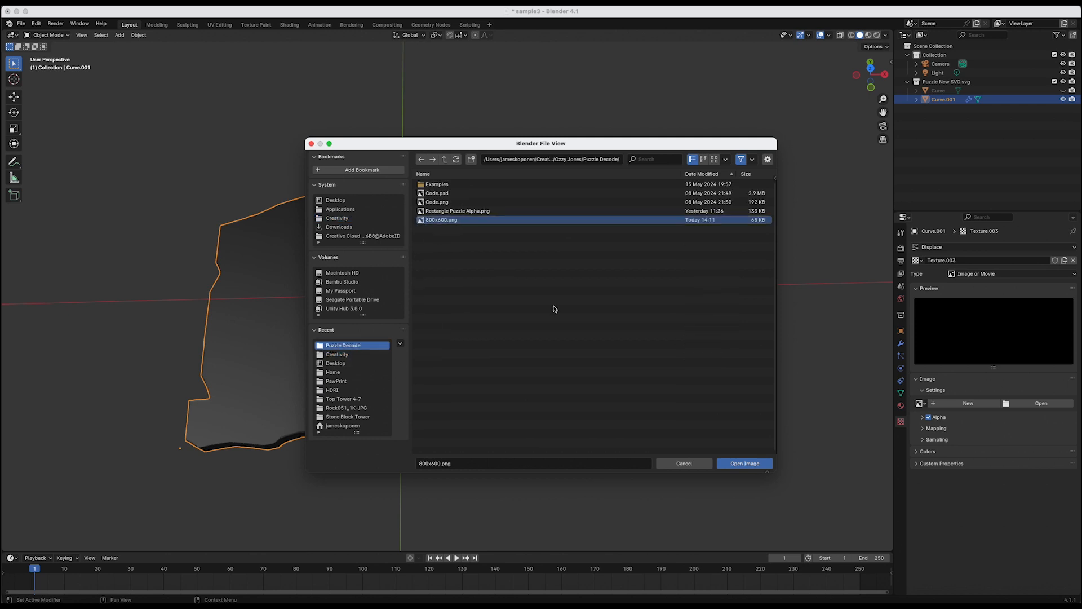
{"action": "left_click", "coordinate": [741, 464]}
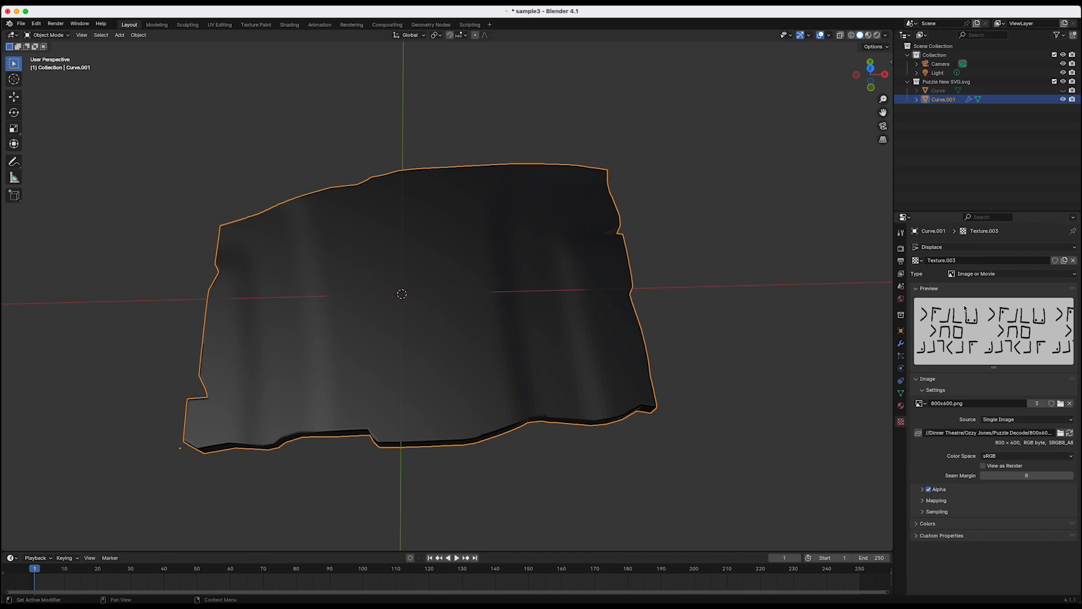
- Set the Displace modifier's texture coordinates to UV and inspect the symbols on the slab
{"action": "left_click", "coordinate": [901, 343]}
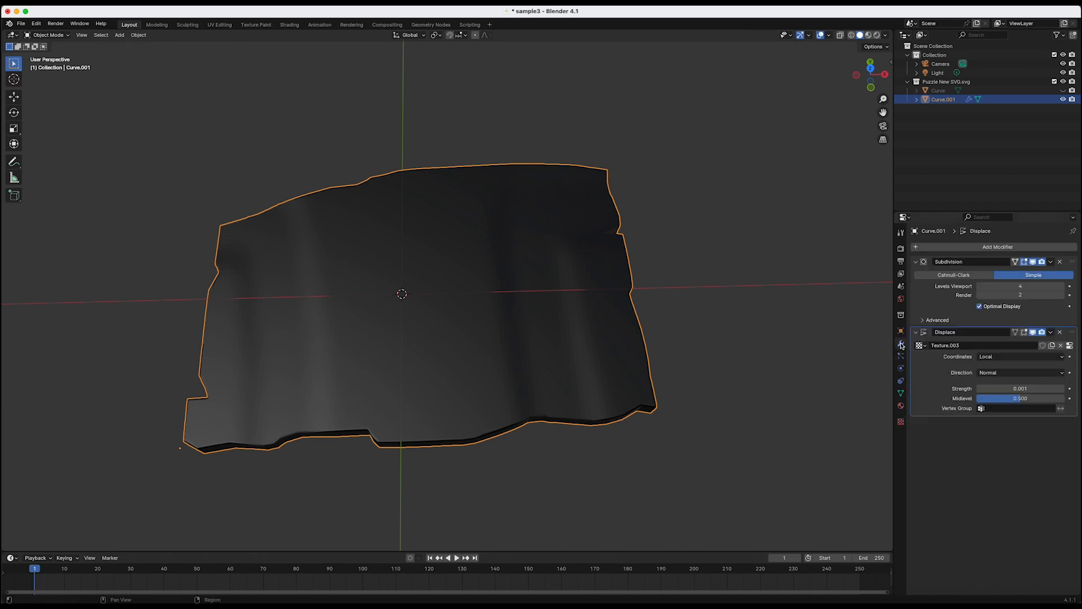
{"action": "left_click", "coordinate": [1000, 358]}
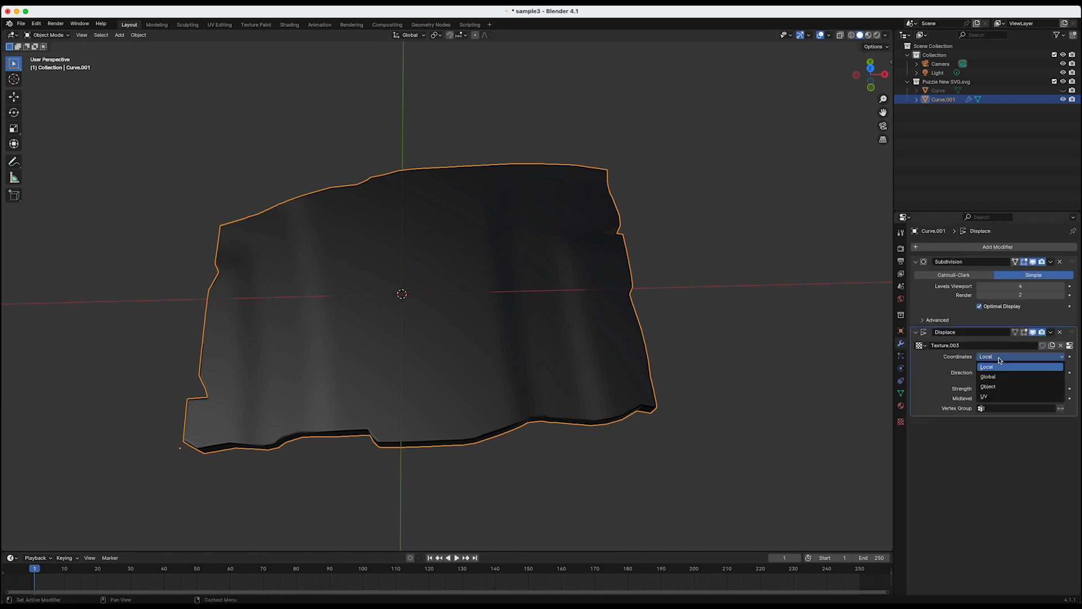
{"action": "left_click", "coordinate": [989, 397]}
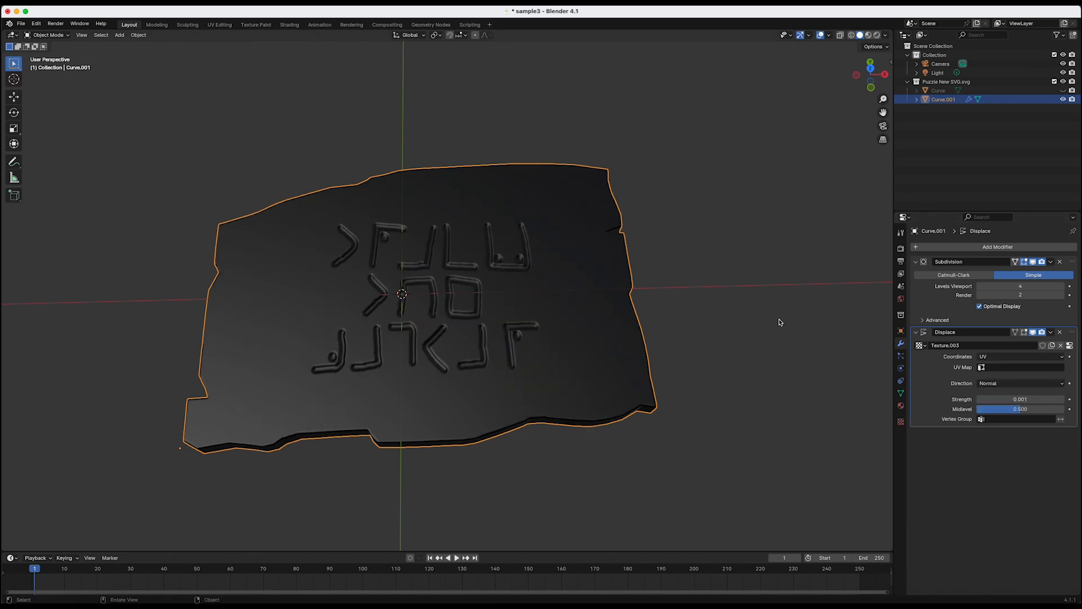
{"action": "scroll", "coordinate": [556, 304], "scroll_direction": "up", "scroll_amount": 3}
{"action": "scroll", "coordinate": [557, 305], "scroll_direction": "down", "scroll_amount": 3}
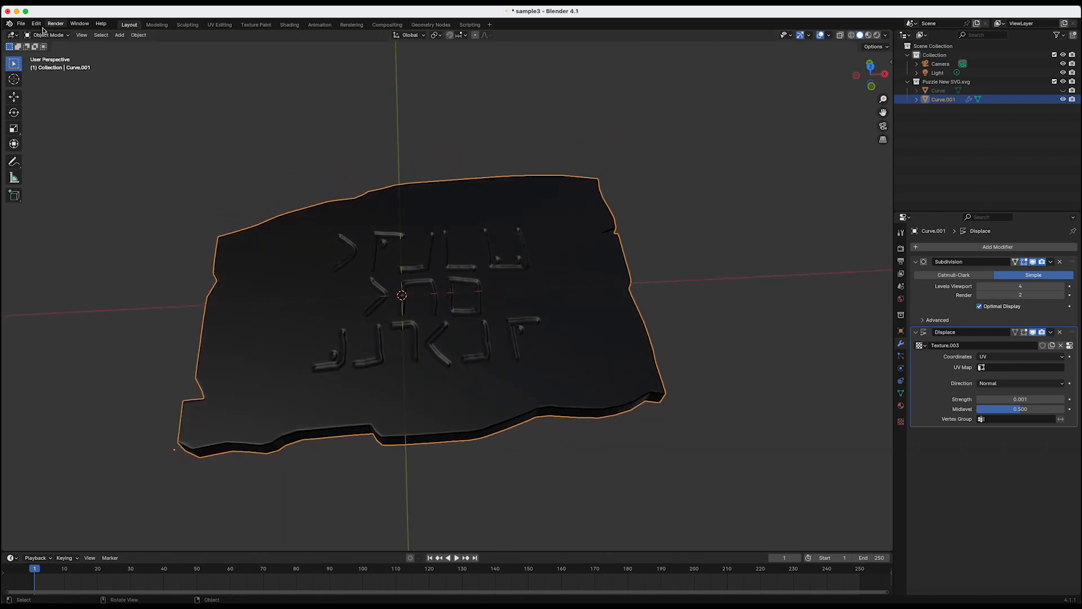
- Export the engraved slab as sample3.stl to the Creativity folder, including only the selection, with Scene Unit and Apply Modifiers enabled
{"action": "left_click", "coordinate": [20, 24]}
{"action": "mouse_move", "coordinate": [51, 171]}
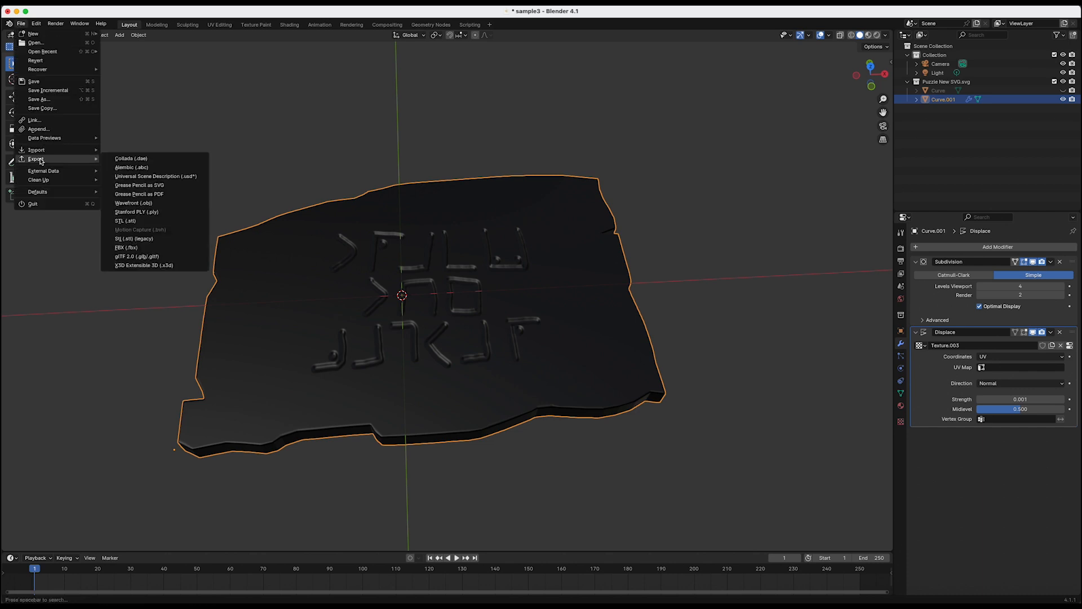
{"action": "left_click", "coordinate": [126, 222]}
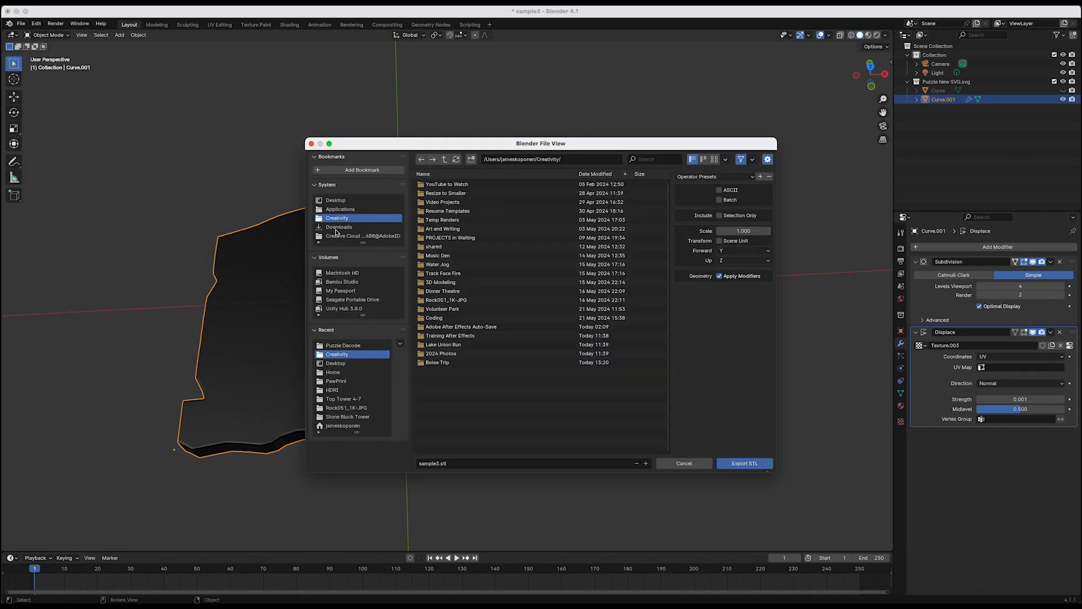
{"action": "left_click", "coordinate": [720, 216]}
{"action": "left_click", "coordinate": [719, 240]}
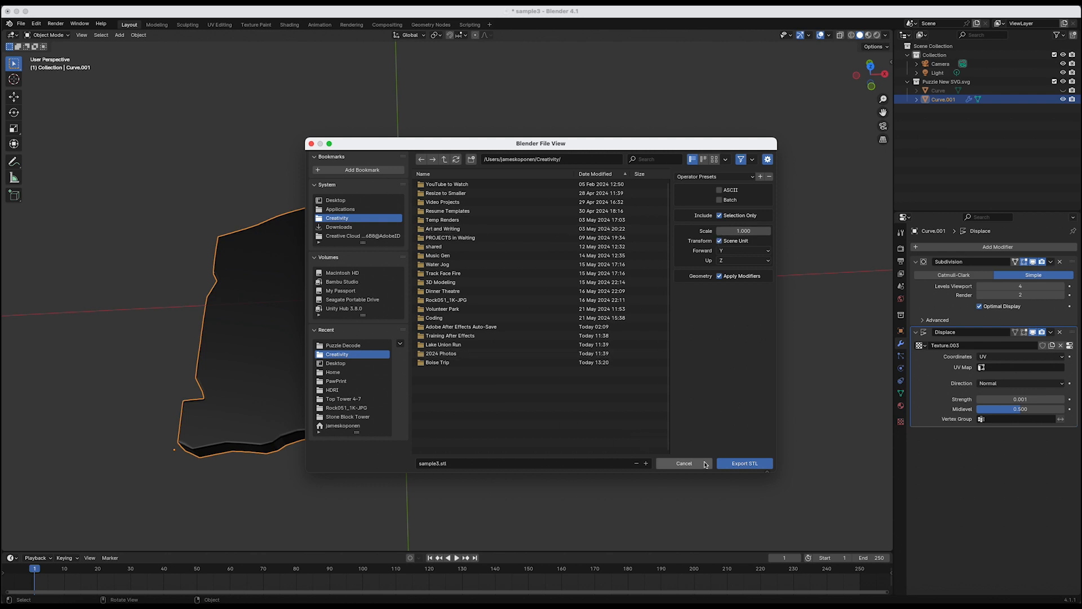
{"action": "left_click", "coordinate": [735, 464]}
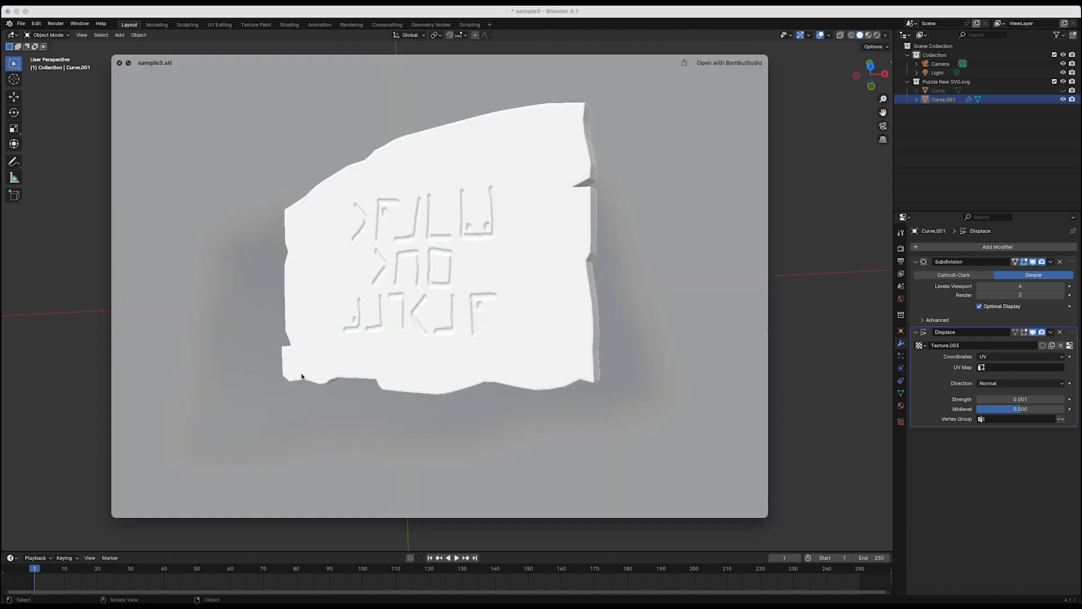
- Inspect the engraved symbols and edges of the exported sample3.stl from several angles in the file preview
{"action": "left_click_drag", "start_coordinate": [367, 317], "coordinate": [395, 368]}
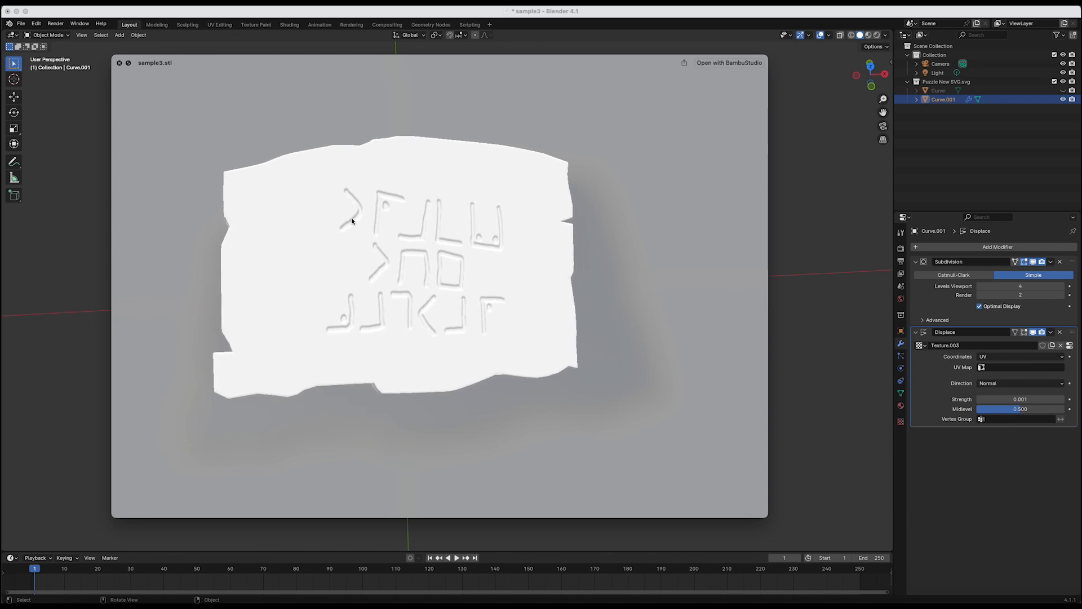
{"action": "left_click_drag", "start_coordinate": [191, 358], "coordinate": [282, 364]}
{"action": "left_click_drag", "start_coordinate": [337, 333], "coordinate": [338, 307]}
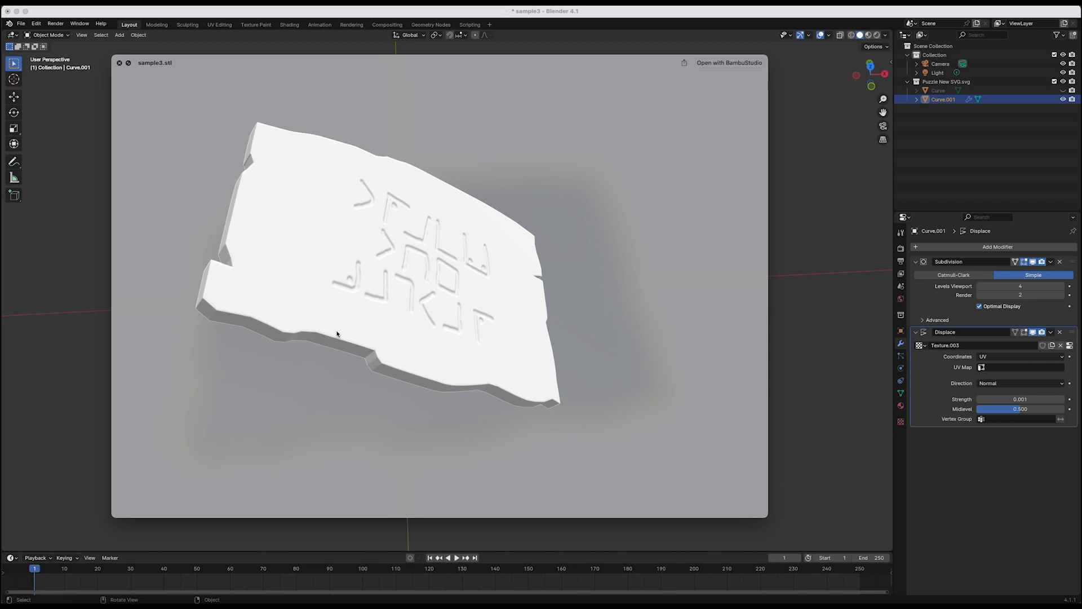